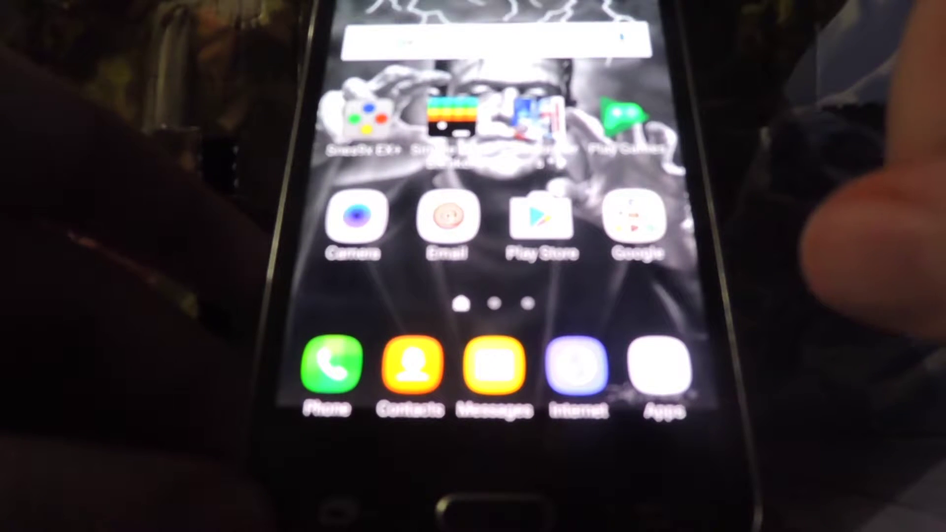
Show the second home screen page, return to the first, and open the app drawer
left_click_drag(628, 221, 407, 222)
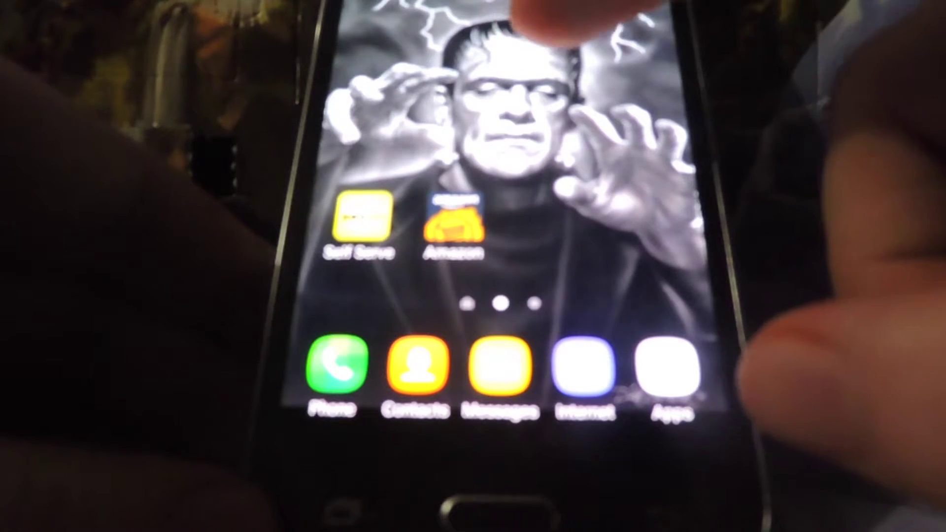
left_click_drag(570, 97, 739, 111)
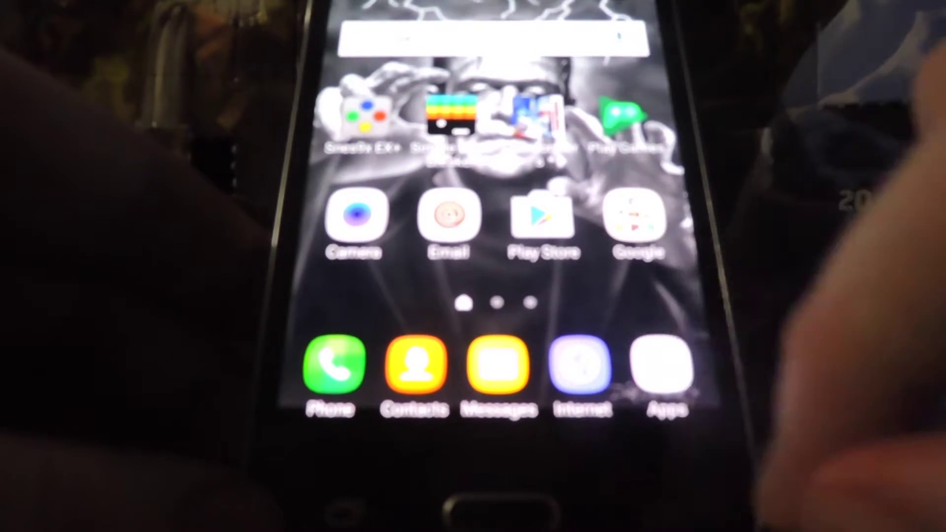
left_click(662, 362)
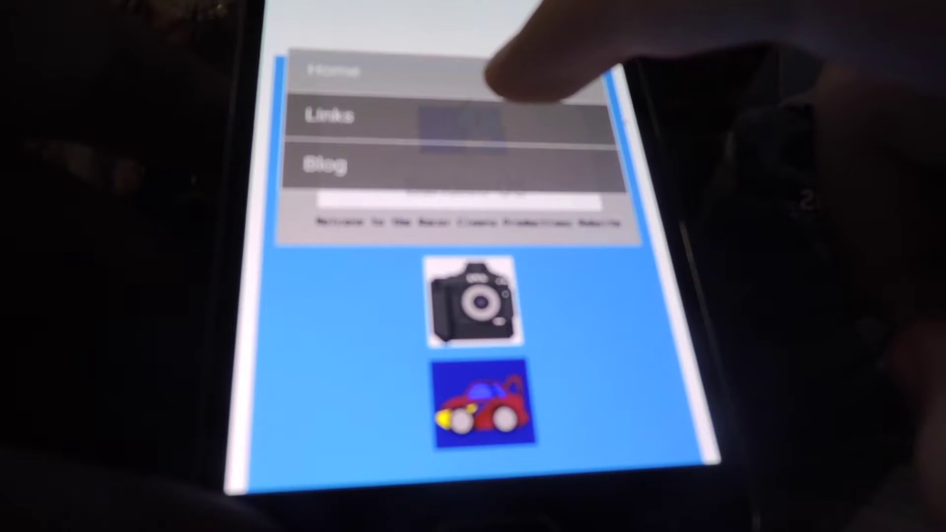
Collapse the site's navigation menu so the Bandito OS banner shows
left_click(566, 40)
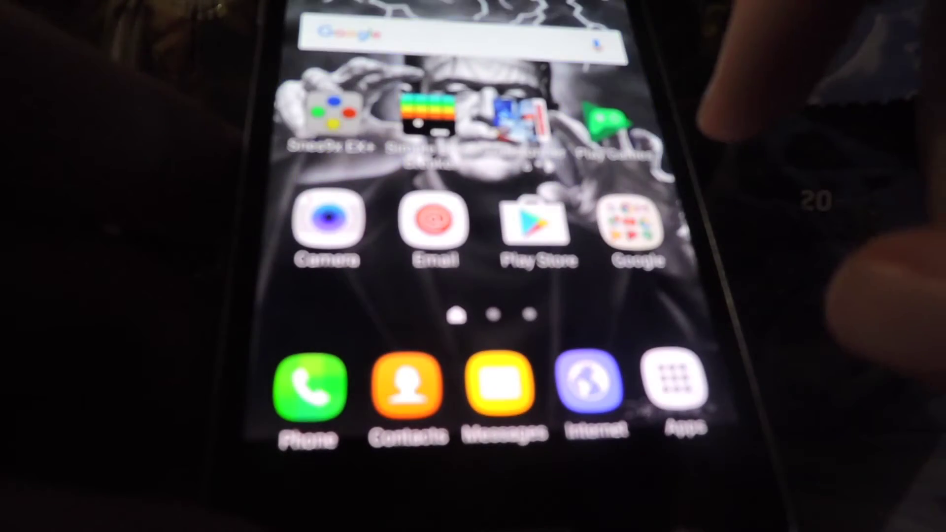
Move to the next home screen page
left_click_drag(614, 207, 444, 200)
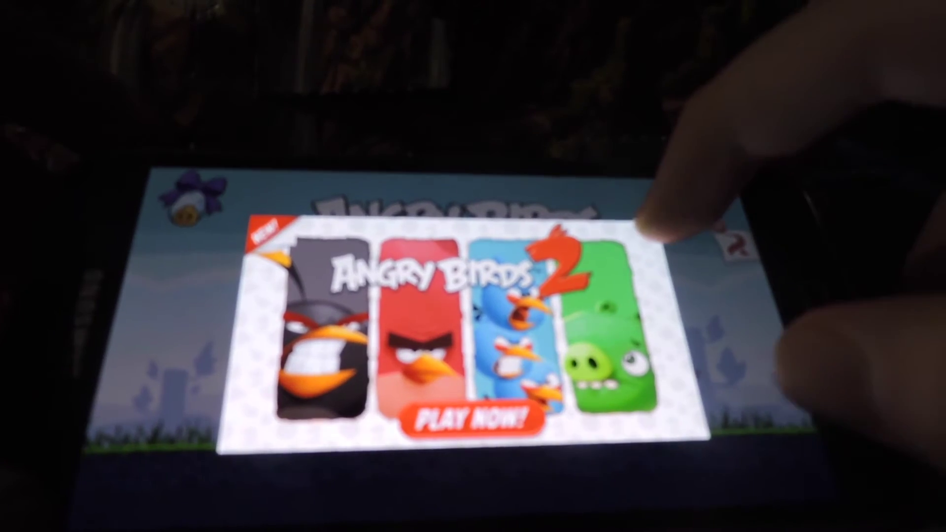
Dismiss the Angry Birds 2 promo, start the episode, and close the Power-up University notice
left_click(658, 226)
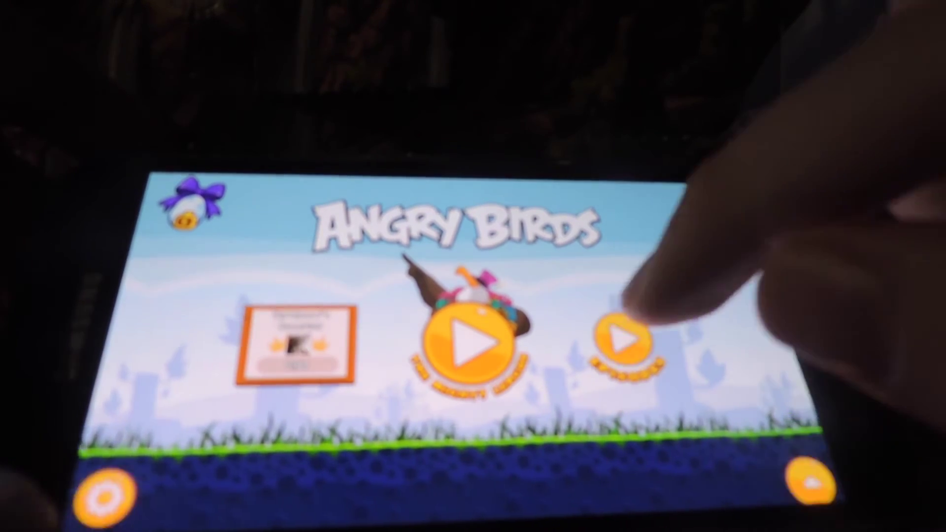
left_click(625, 336)
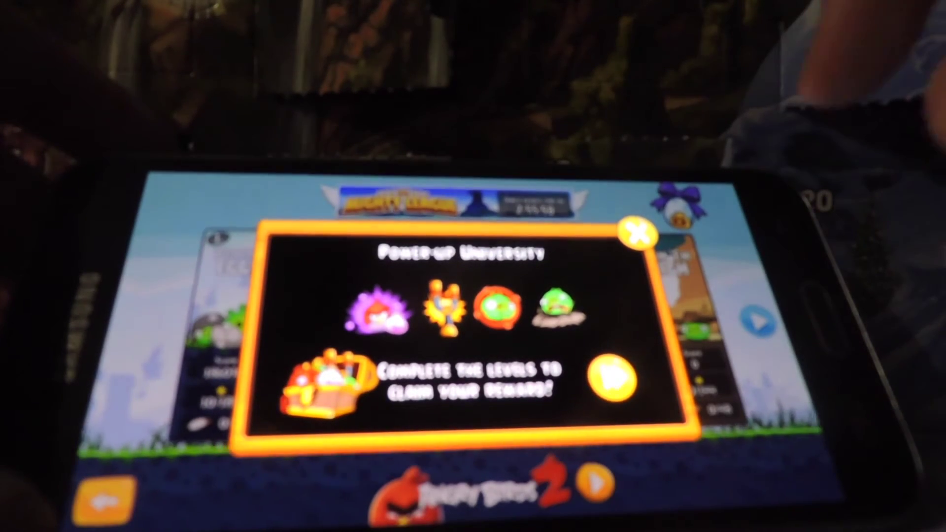
left_click(637, 233)
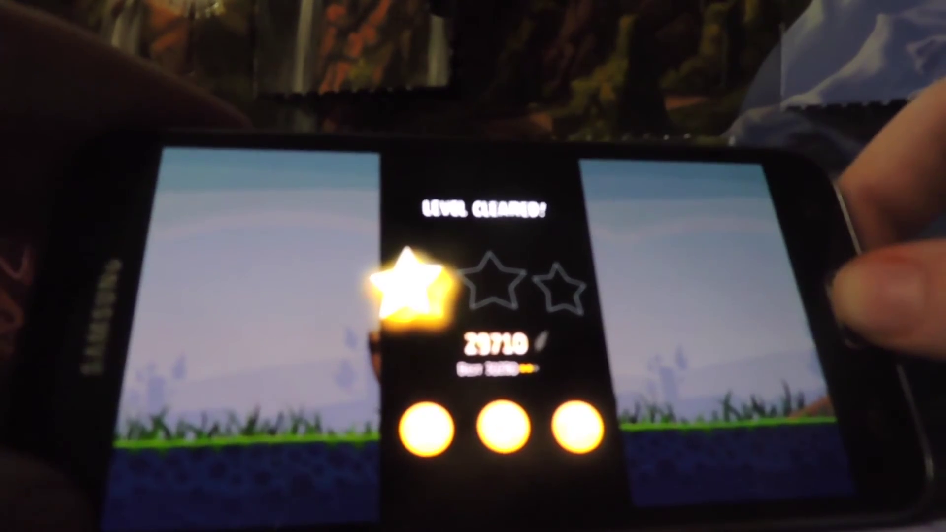
Leave Angry Birds and return to the Android home screen
key("super")
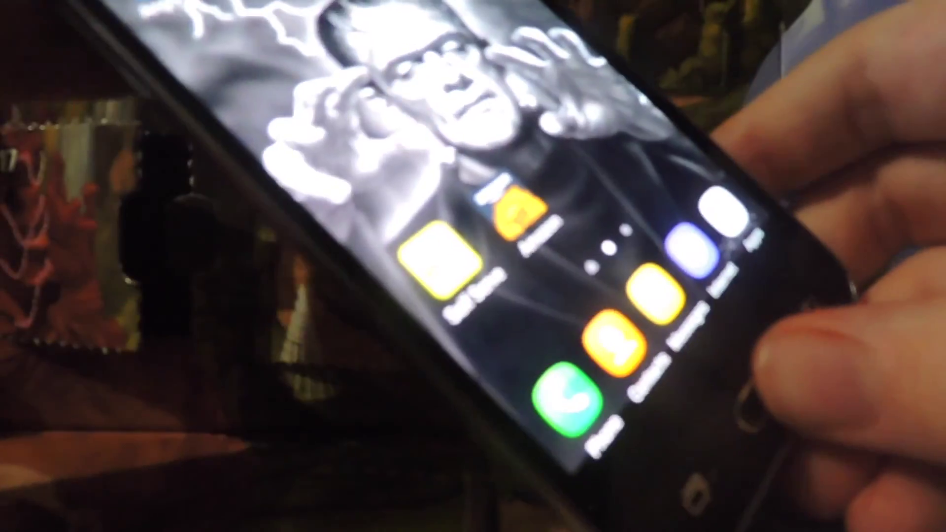